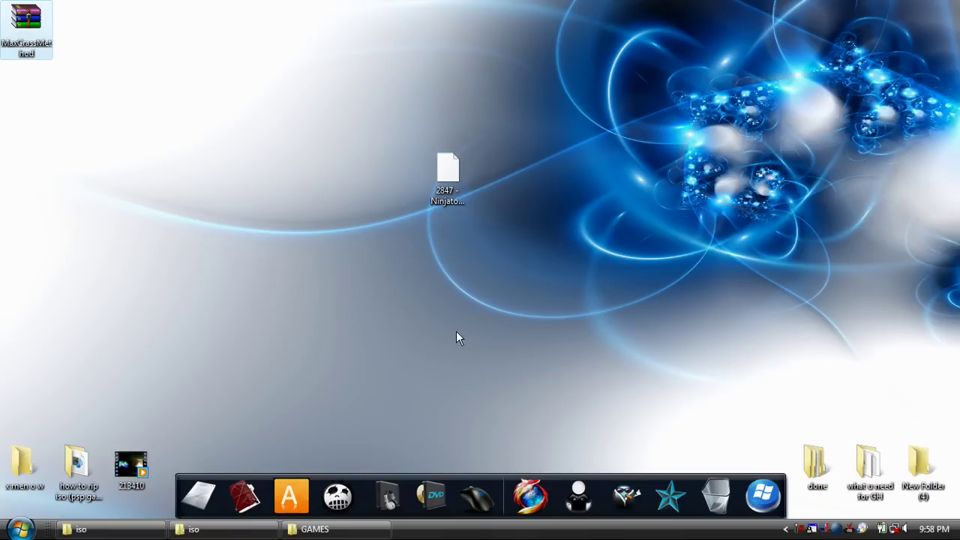
Step: Place the 2847 - Ninjatown (U).nds file and the MaxCrassMethod archive next to each other on the desktop
drag(542, 274, 339, 113)
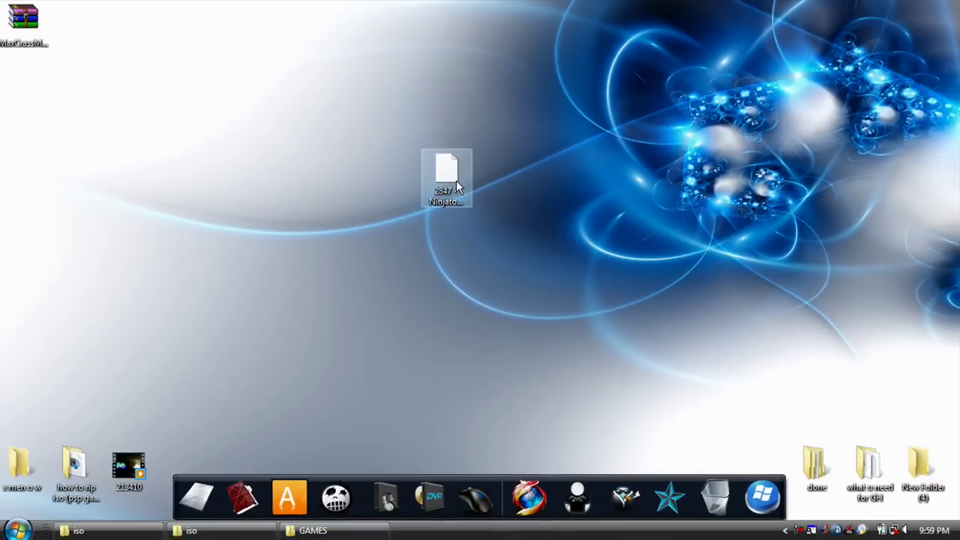
drag(498, 269, 616, 158)
drag(493, 153, 513, 136)
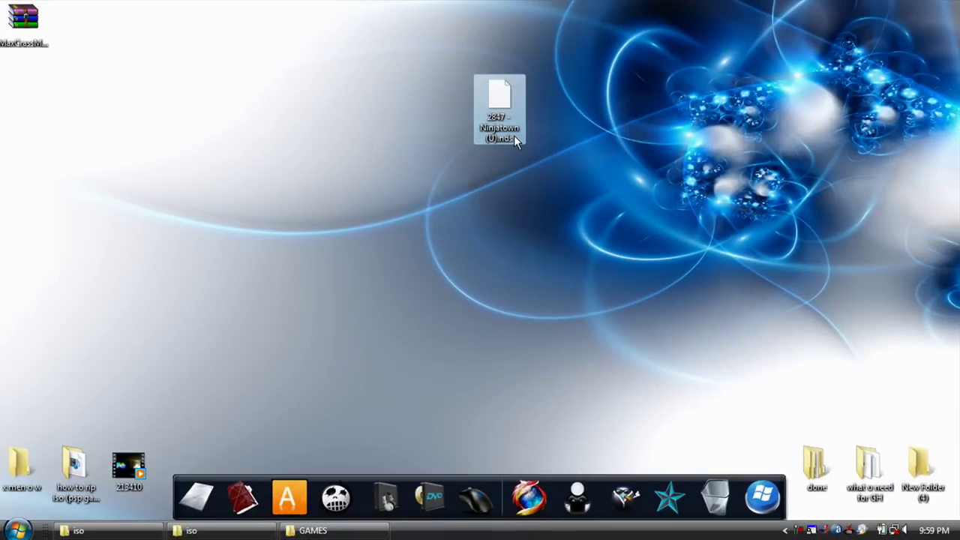
drag(25, 23, 415, 114)
drag(412, 238, 300, 63)
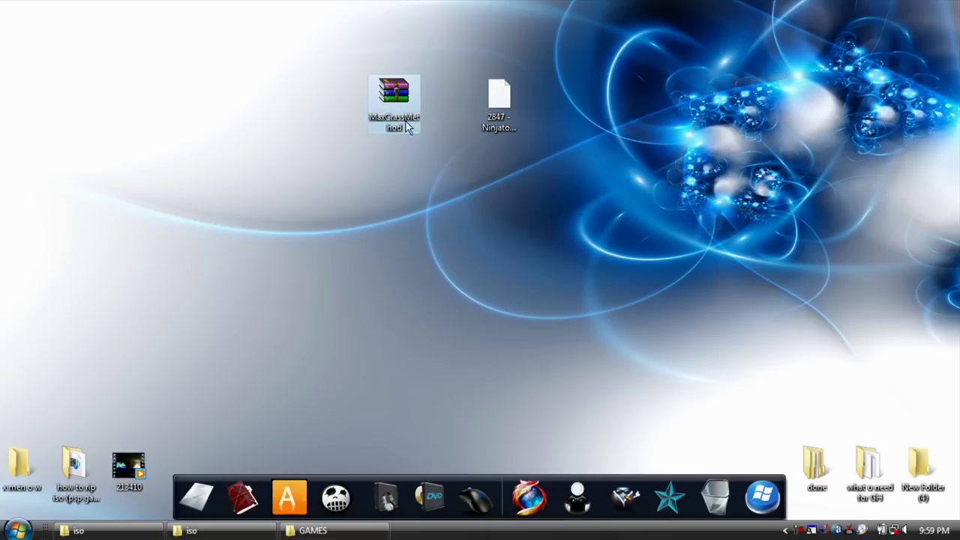
Step: Extract the MaxCrassMethod archive into its own desktop folder, placing that folder beside the Ninjatown file and the archive out of the way
drag(403, 105, 222, 49)
right_click(224, 47)
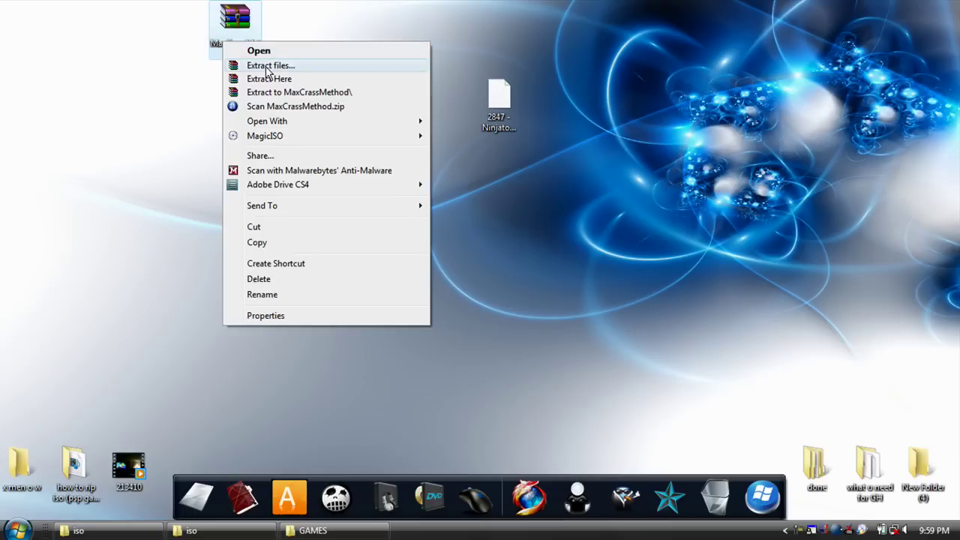
click(294, 93)
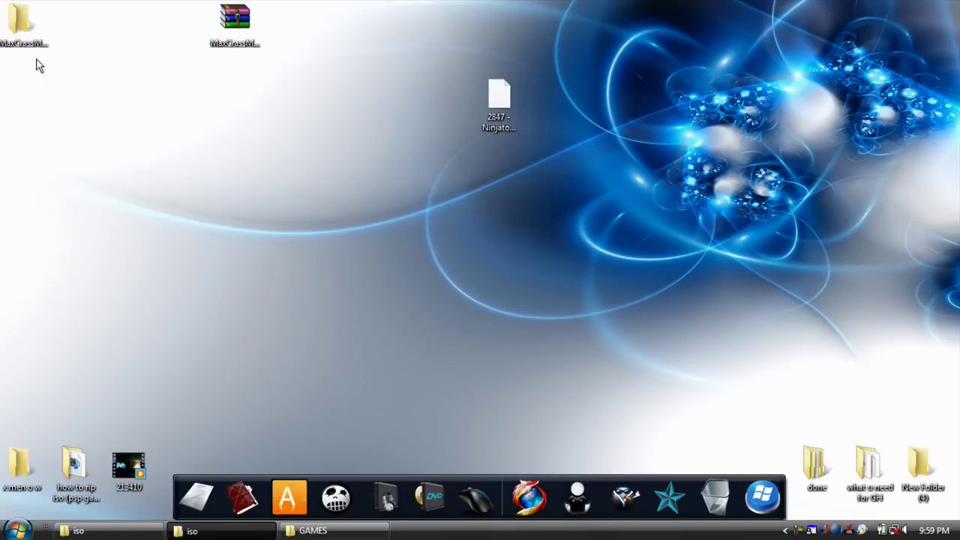
drag(23, 24, 360, 126)
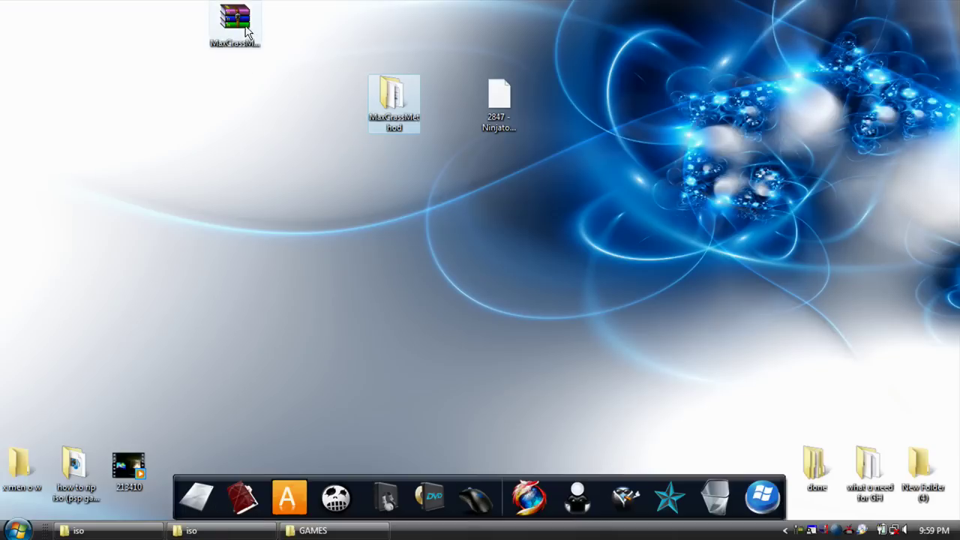
drag(247, 30, 922, 405)
Step: Launch the dslazy application from the DSLazy folder inside the extracted MaxCrassMethod folder
click(388, 109)
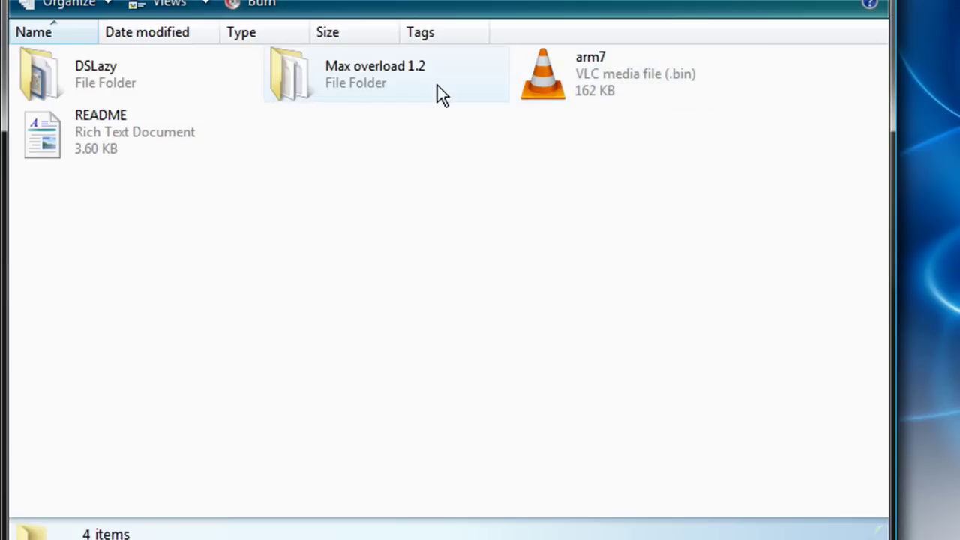
mouse_move(438, 86)
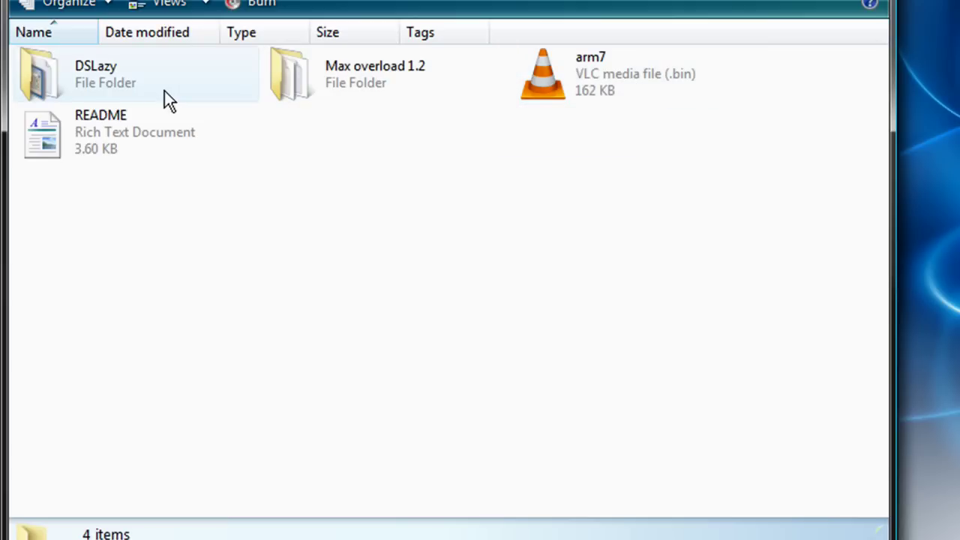
mouse_move(165, 92)
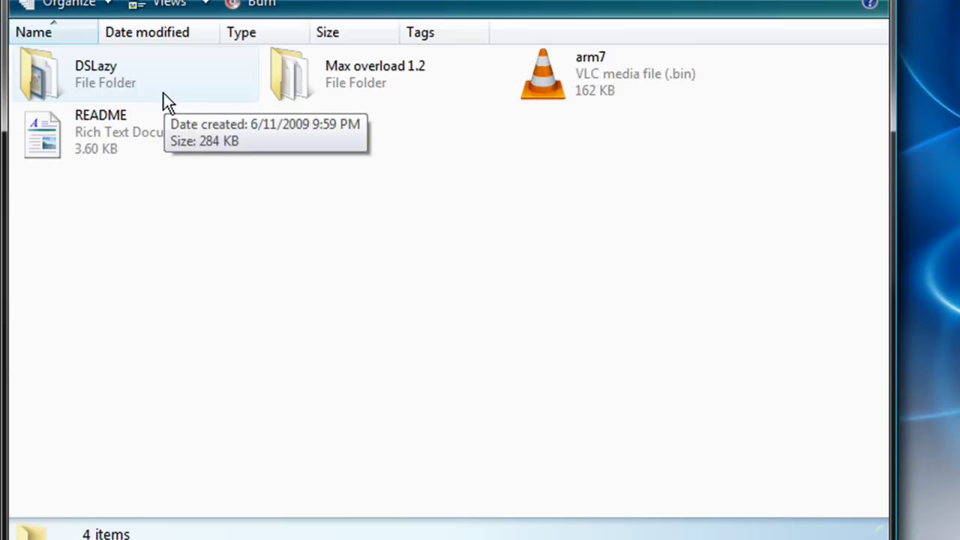
double_click(130, 81)
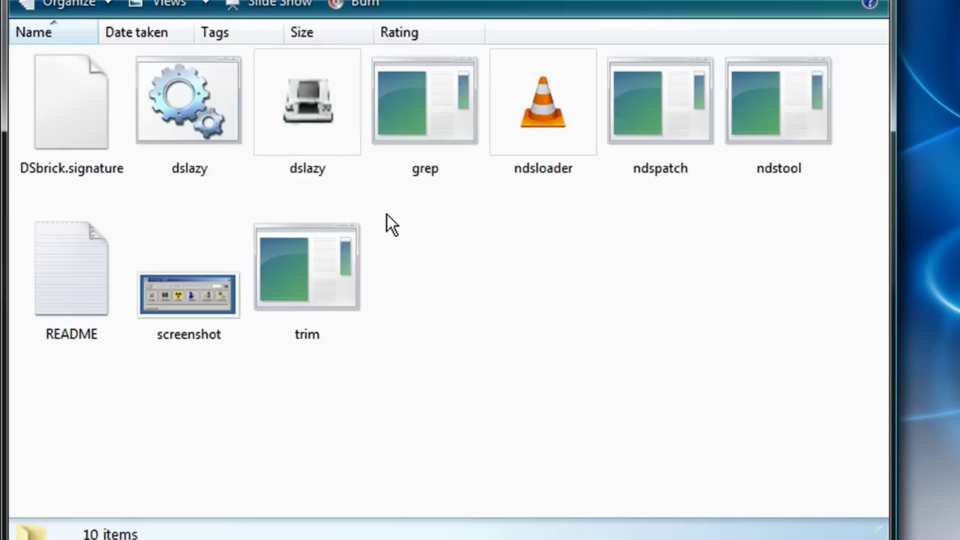
double_click(316, 99)
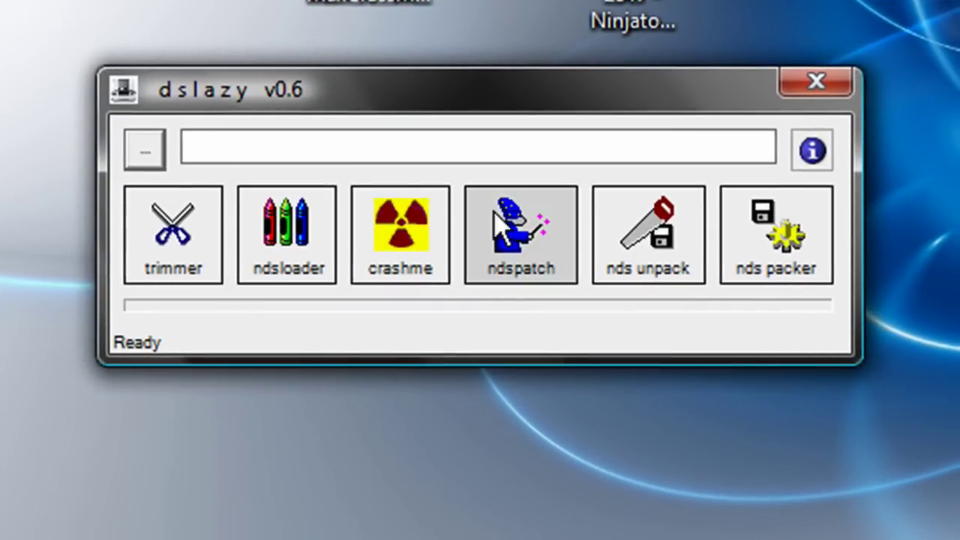
Step: Load 2847 - Ninjatown (U).nds from the desktop and unpack it with nds unpack
click(151, 147)
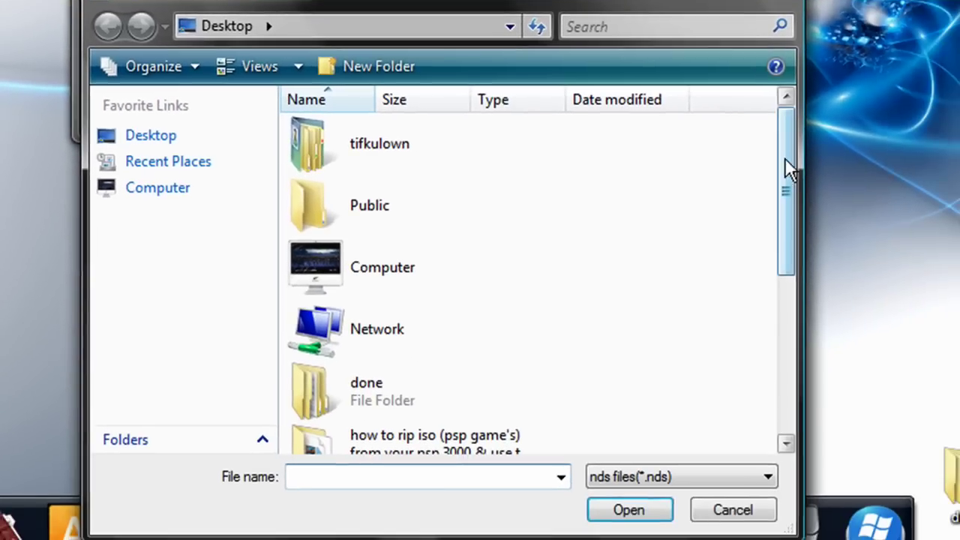
drag(785, 158, 823, 365)
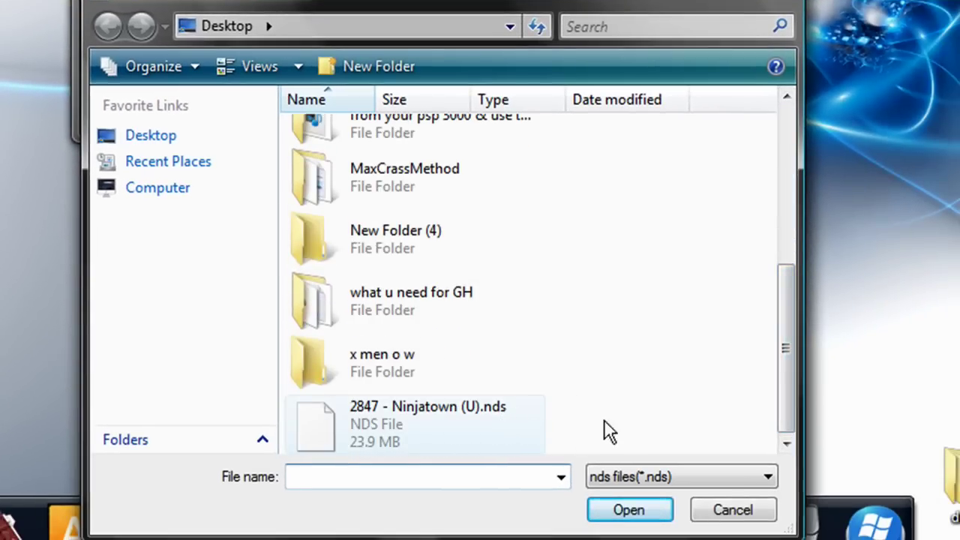
click(386, 420)
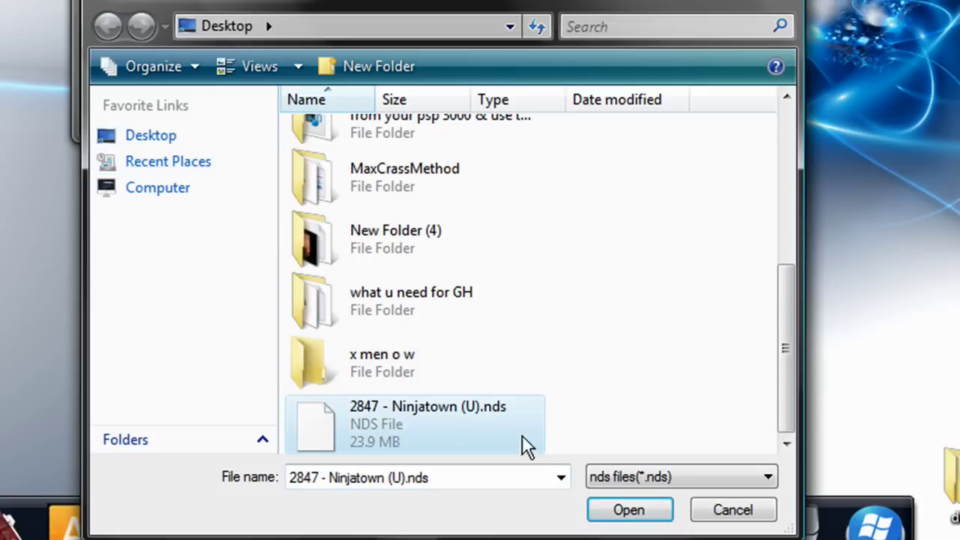
click(626, 511)
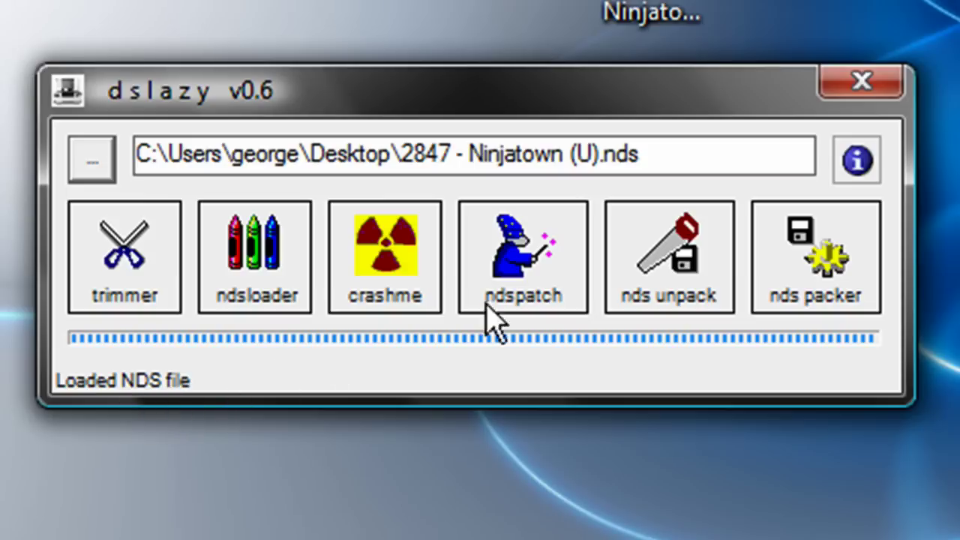
click(662, 294)
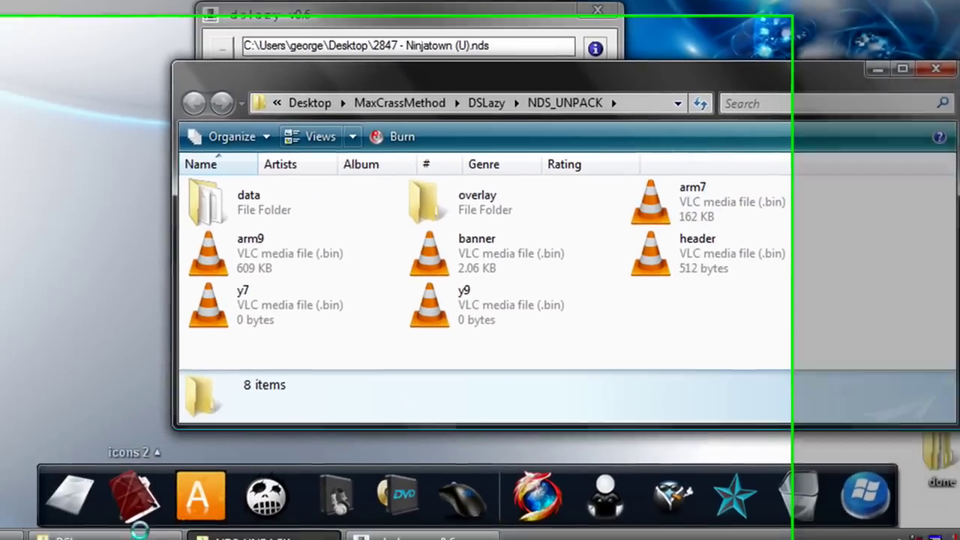
Step: Copy arm7 from the MaxCrassMethod folder into NDS_UNPACK, replacing the existing arm7 file
click(139, 532)
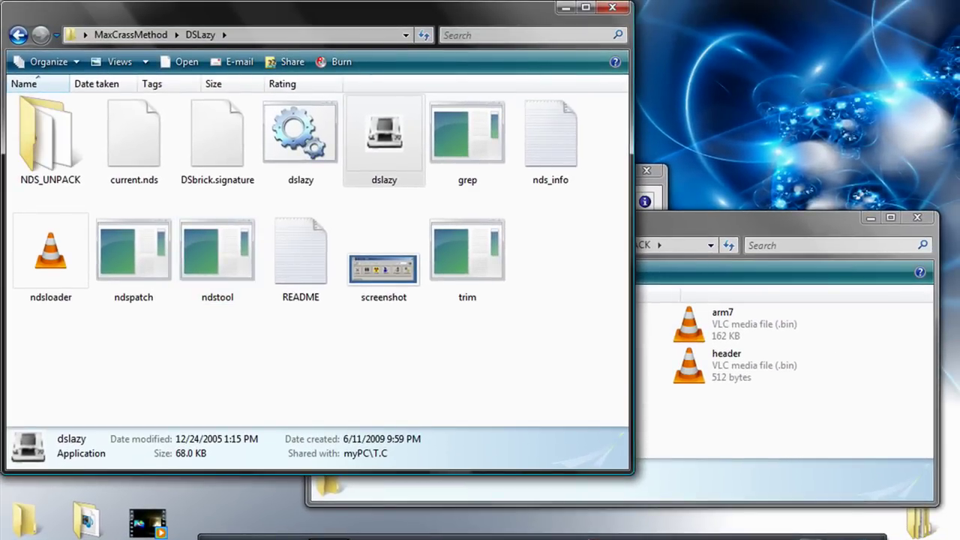
click(18, 35)
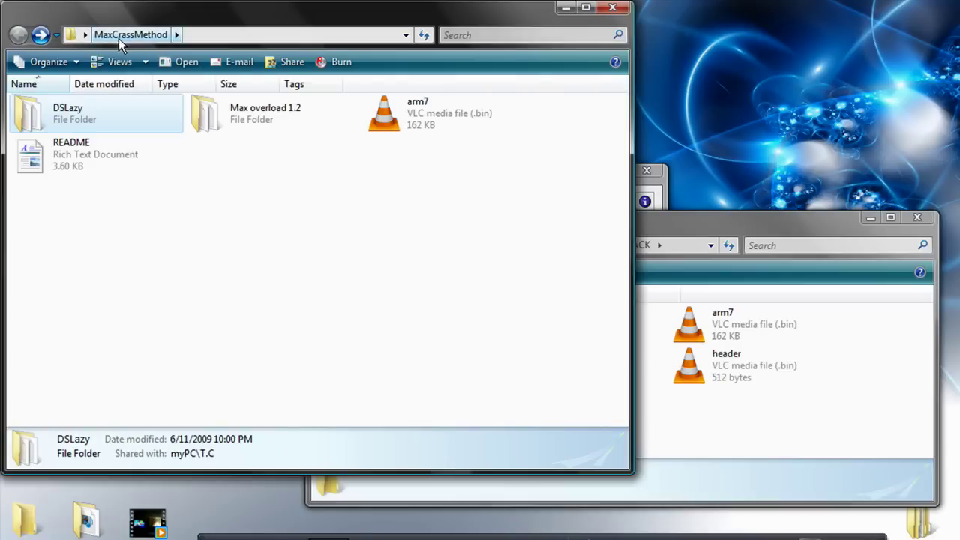
click(373, 112)
right_click(373, 111)
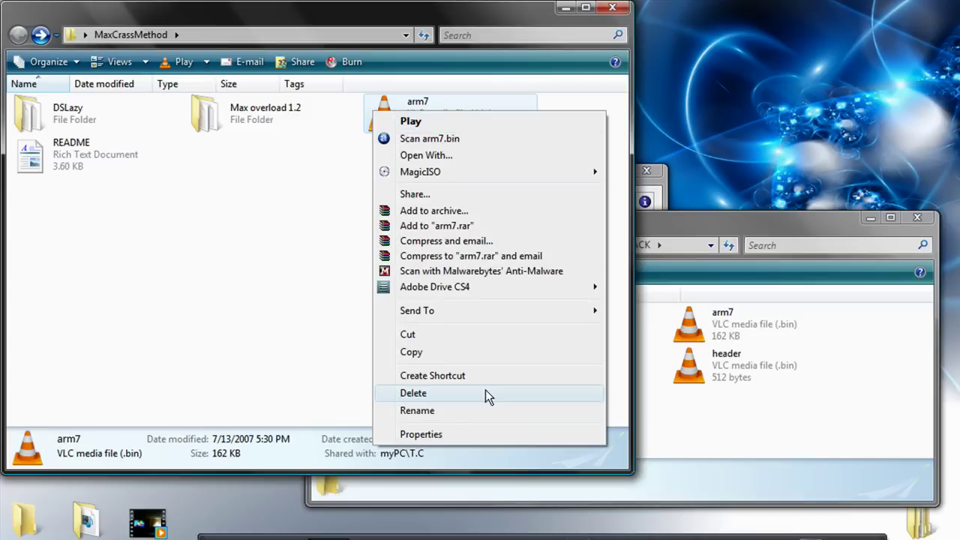
click(467, 351)
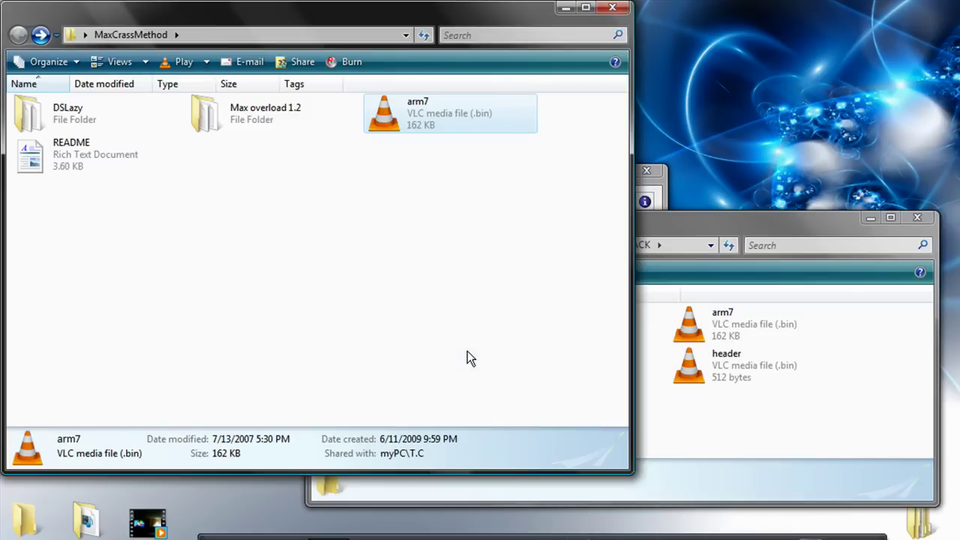
click(837, 439)
right_click(843, 422)
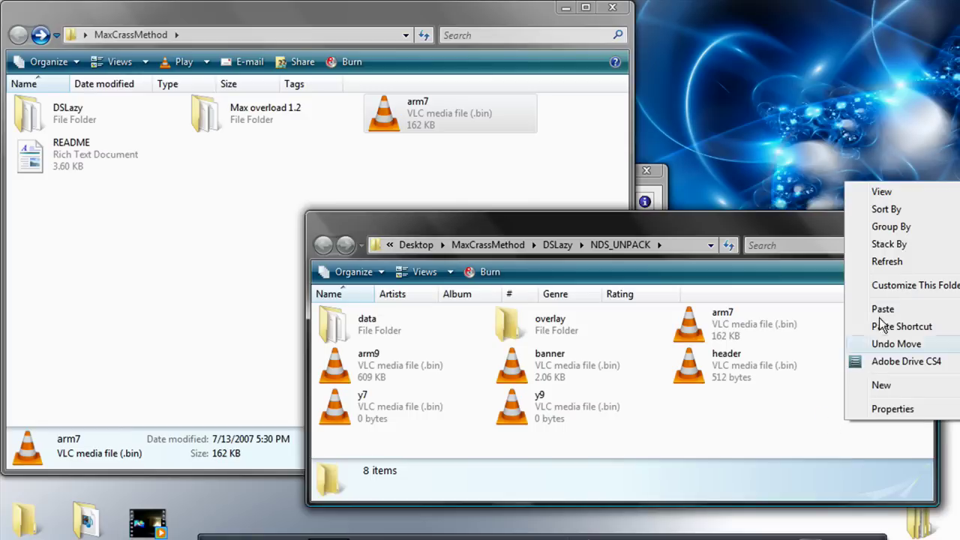
click(920, 309)
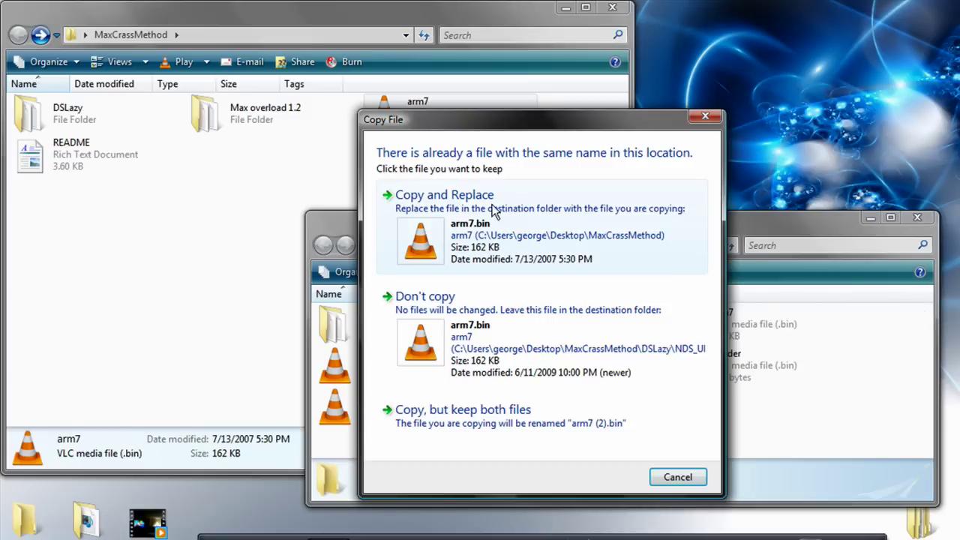
click(472, 212)
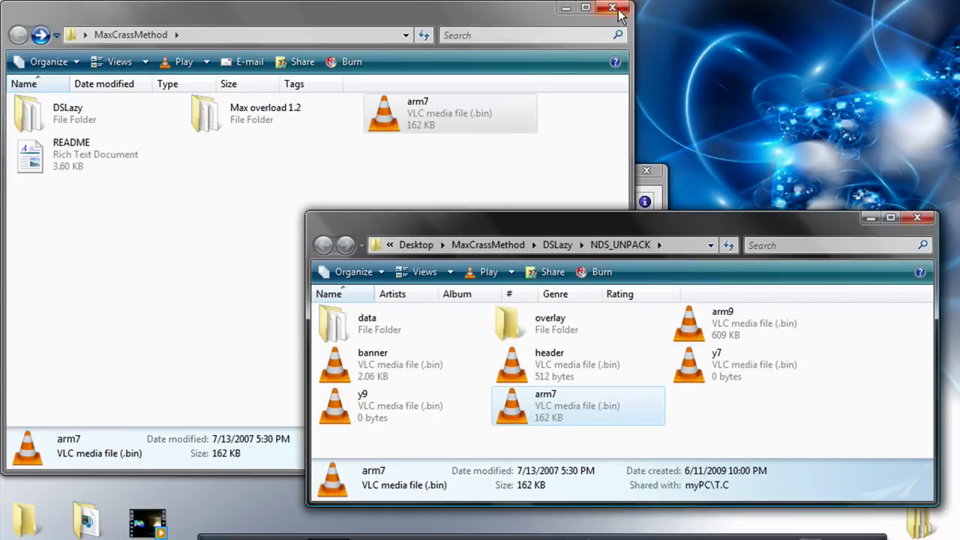
Step: Minimize both folder windows and pack the modified files into a new nds file named ninja on the desktop
click(563, 7)
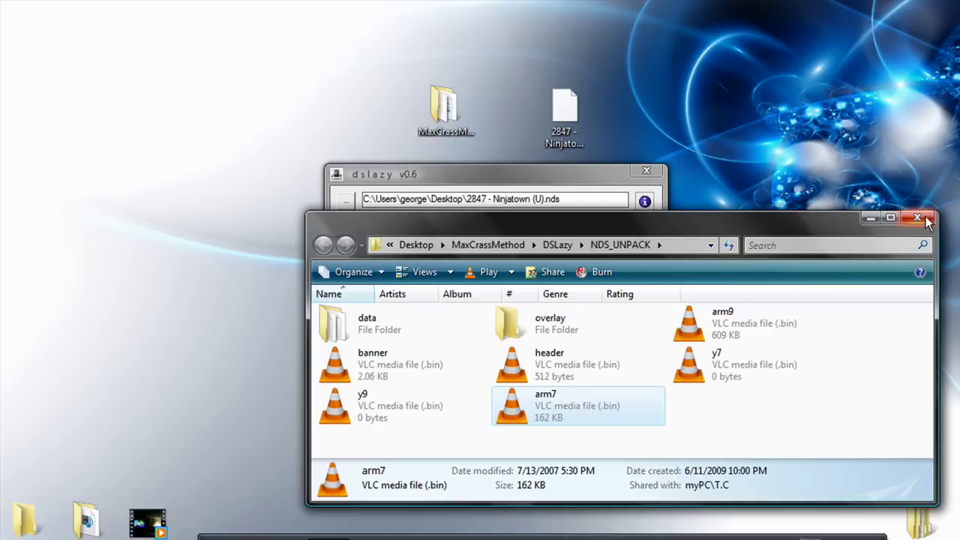
click(870, 218)
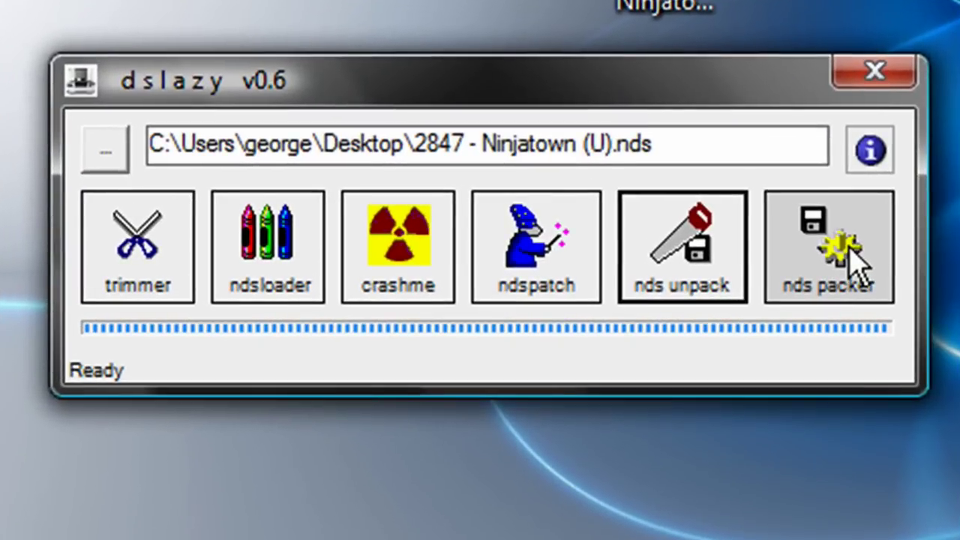
click(861, 238)
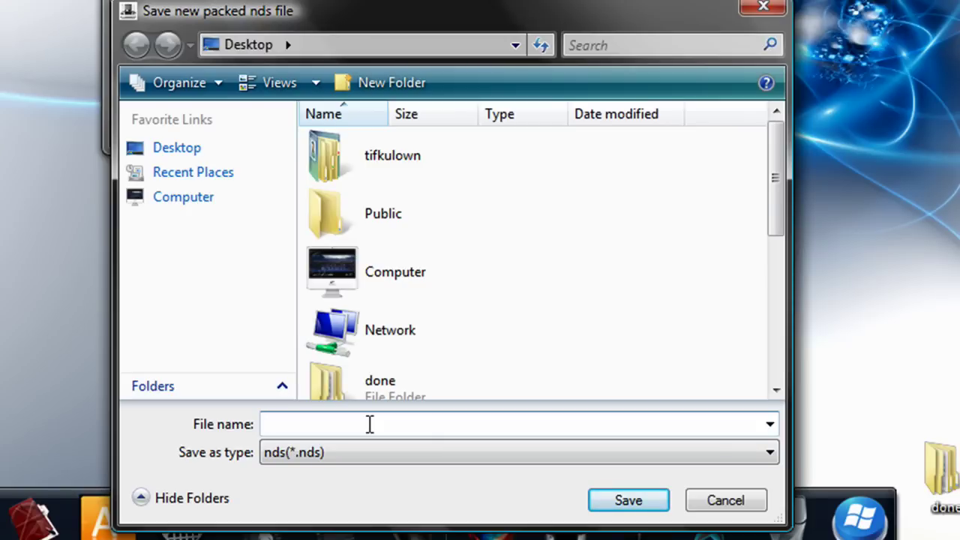
text(ninja)
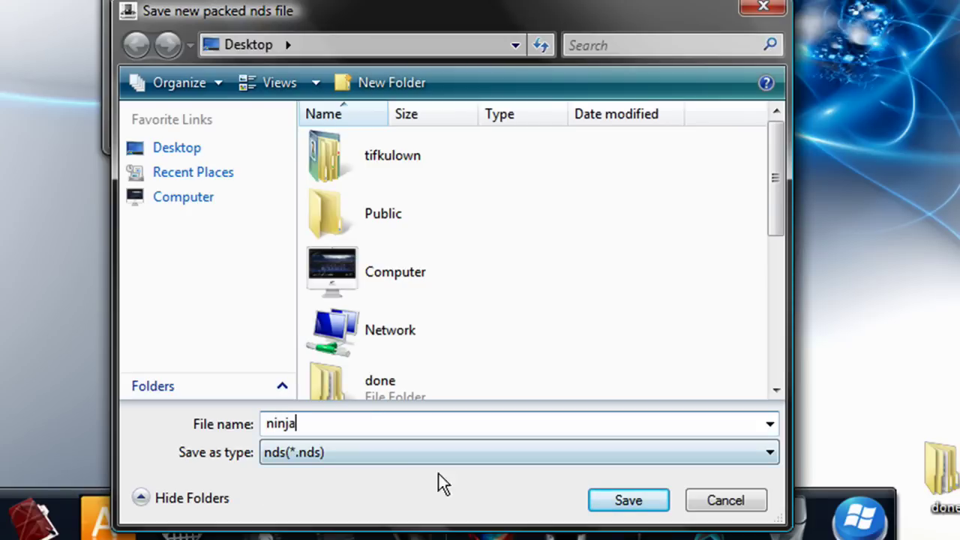
click(657, 503)
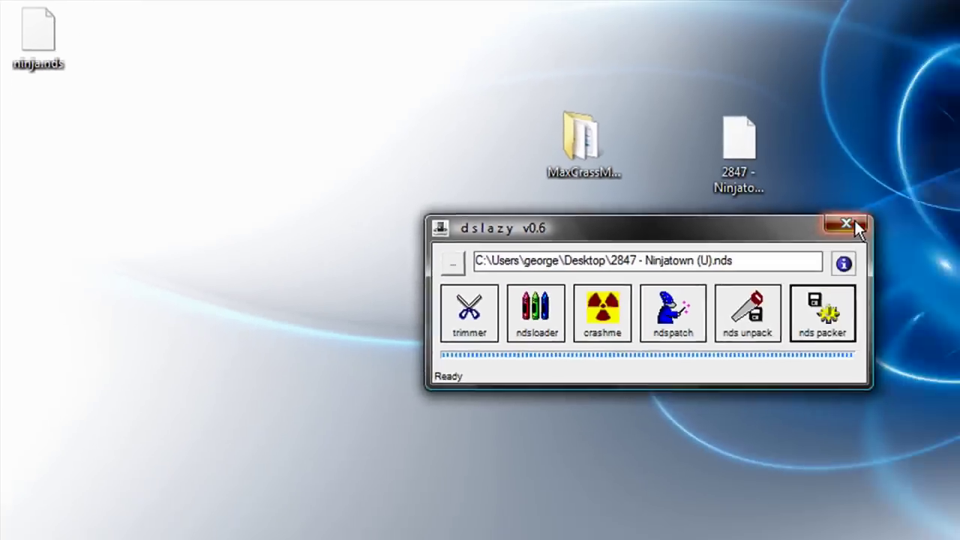
Step: Close dslazy and the NDS_UNPACK folder window
click(853, 219)
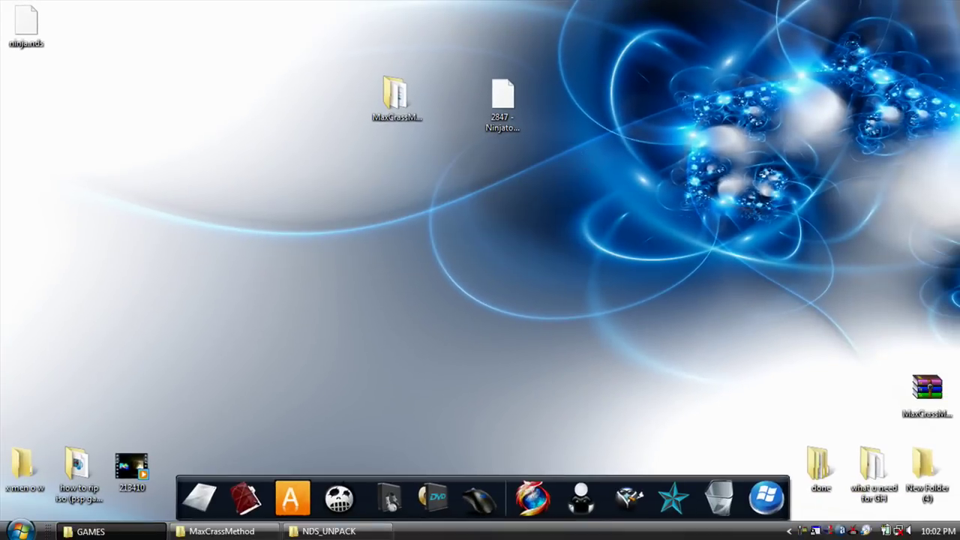
click(330, 531)
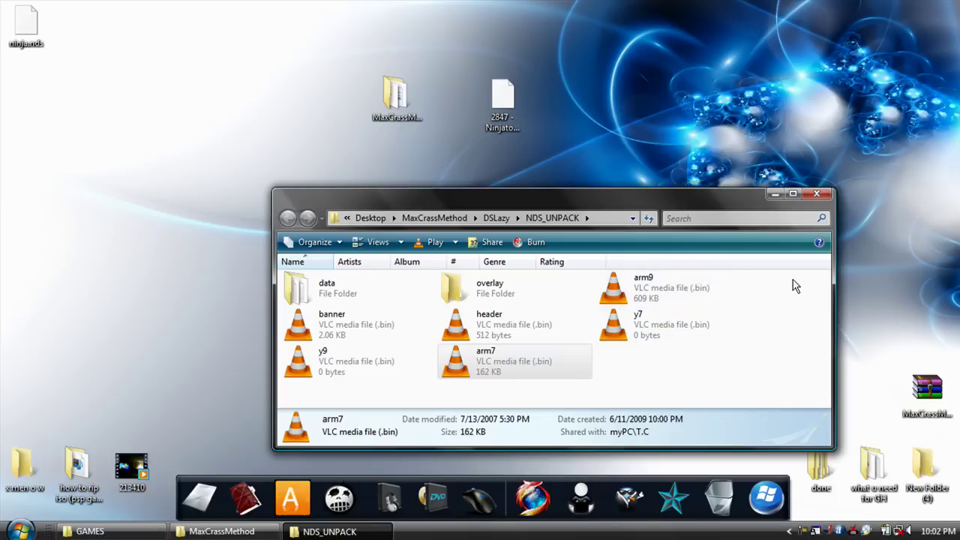
click(825, 193)
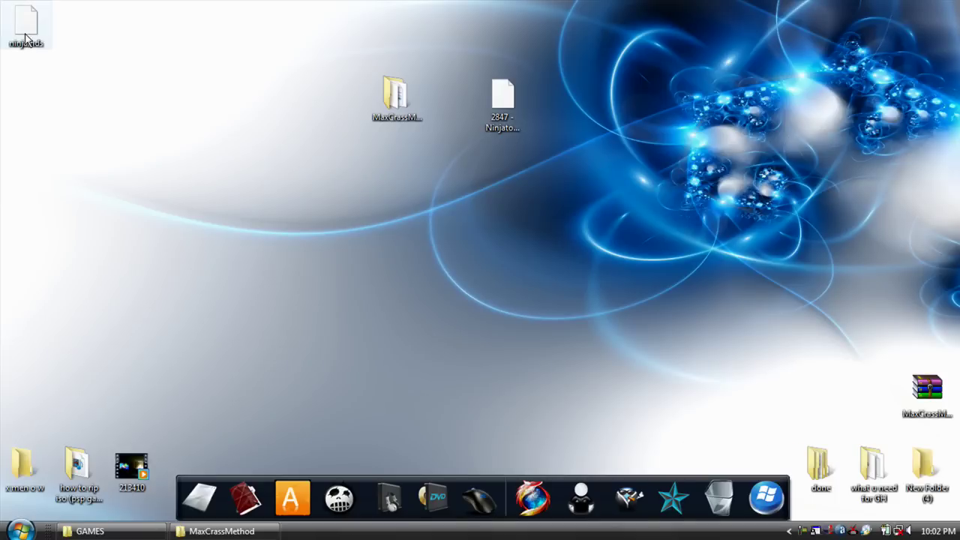
Step: Set ninja.nds apart on the desktop and move the original 2847 - Ninjatown (U).nds into New Folder (4)
drag(34, 12, 250, 114)
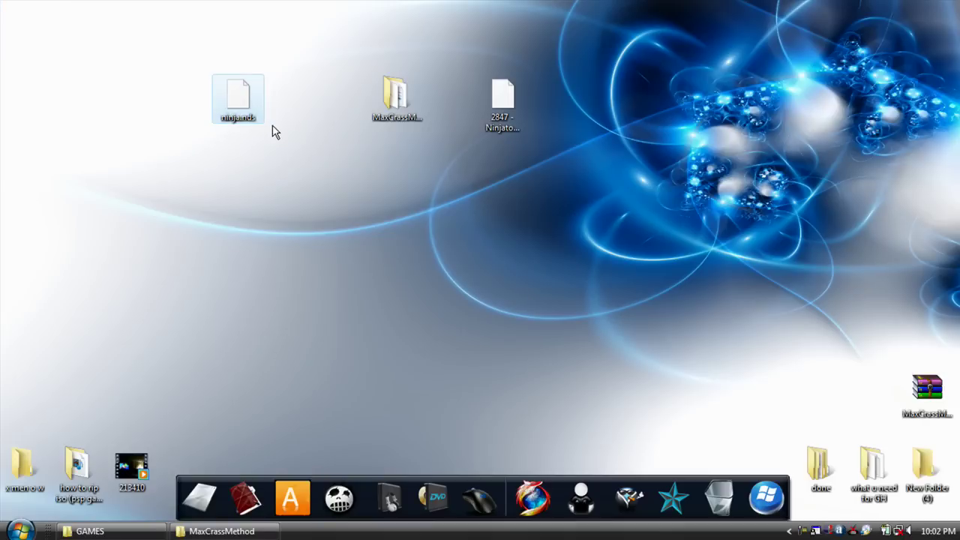
drag(507, 97, 928, 464)
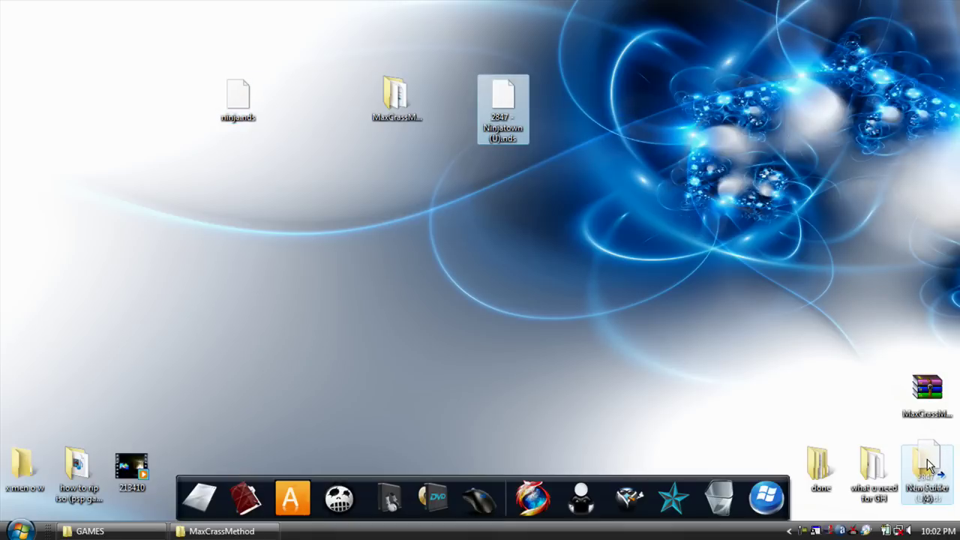
drag(929, 466, 928, 467)
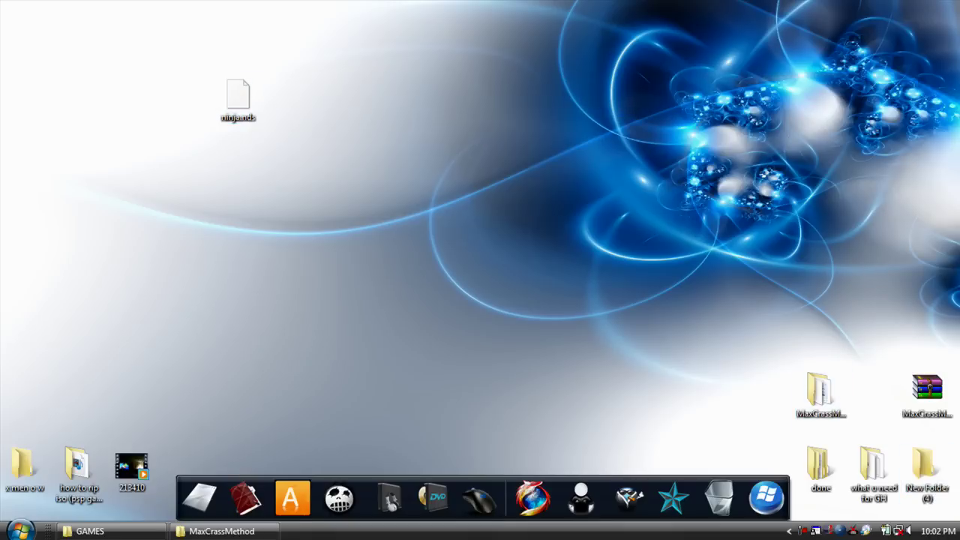
Step: Launch Max Overload patcher from the Max overload 1.2 folder inside MaxCrassMethod and move its window clear of ninja.nds
click(221, 531)
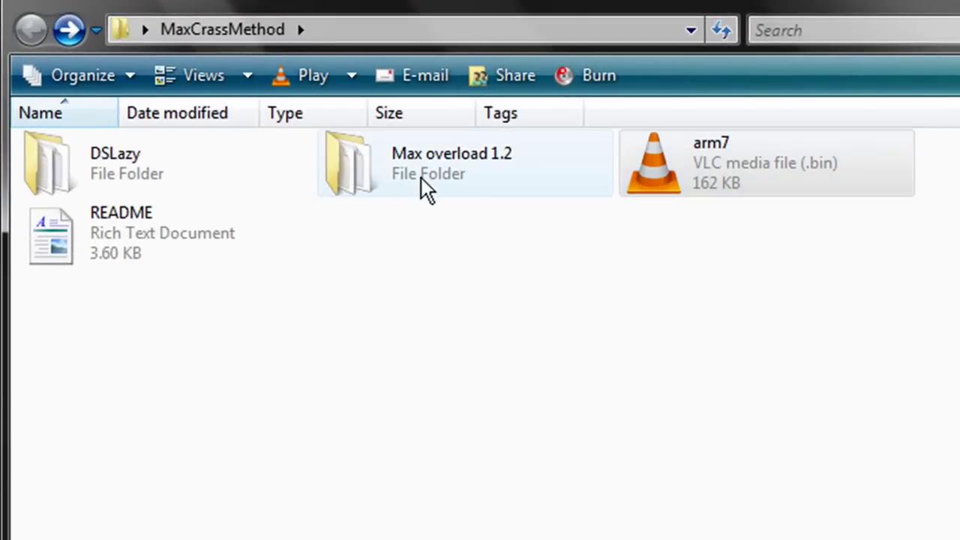
double_click(467, 171)
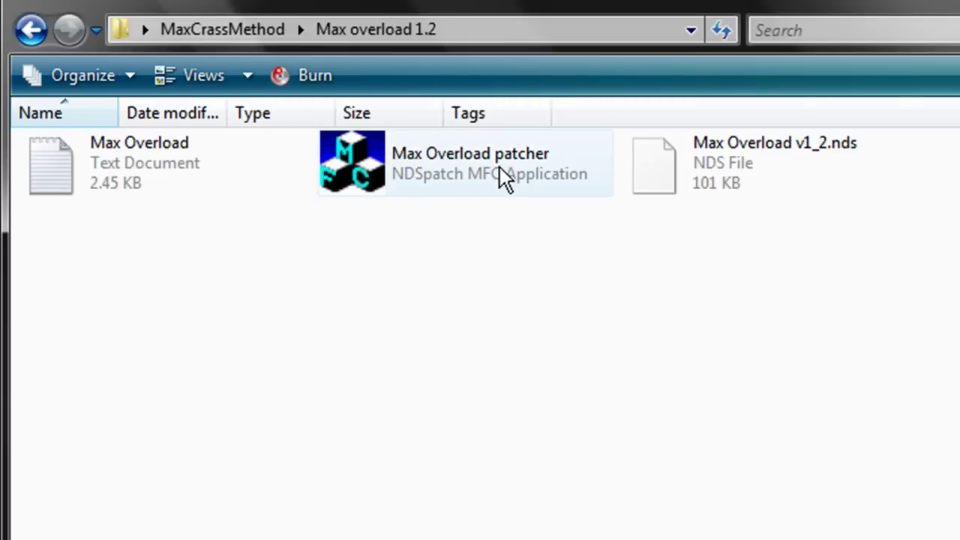
double_click(501, 171)
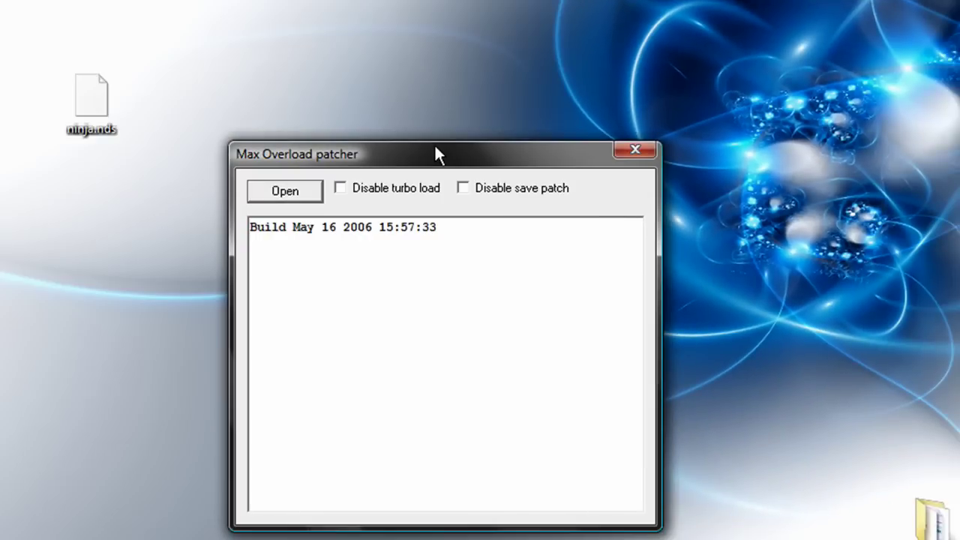
drag(434, 145, 525, 52)
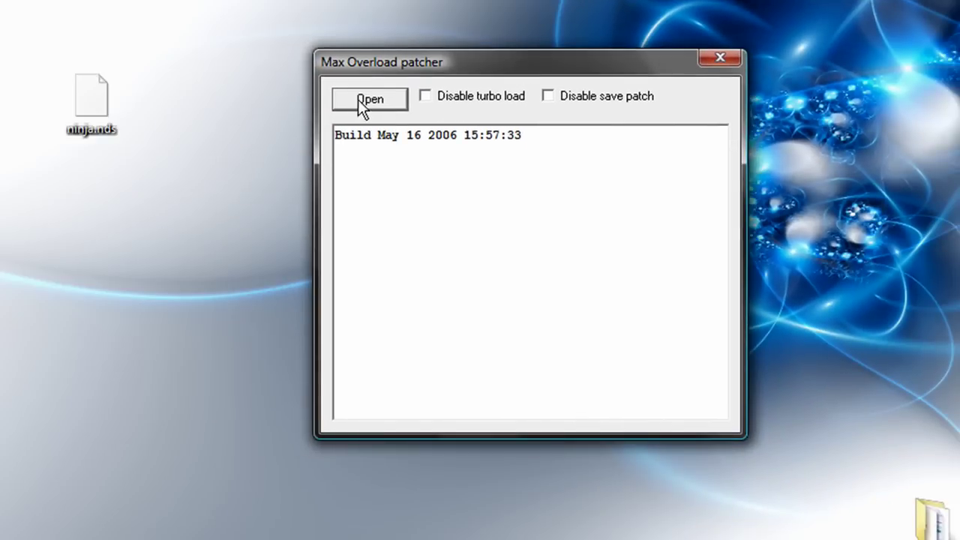
Step: Load ninja.nds from the desktop into Max Overload patcher and patch it, leaving turbo load and the save patch enabled
click(361, 102)
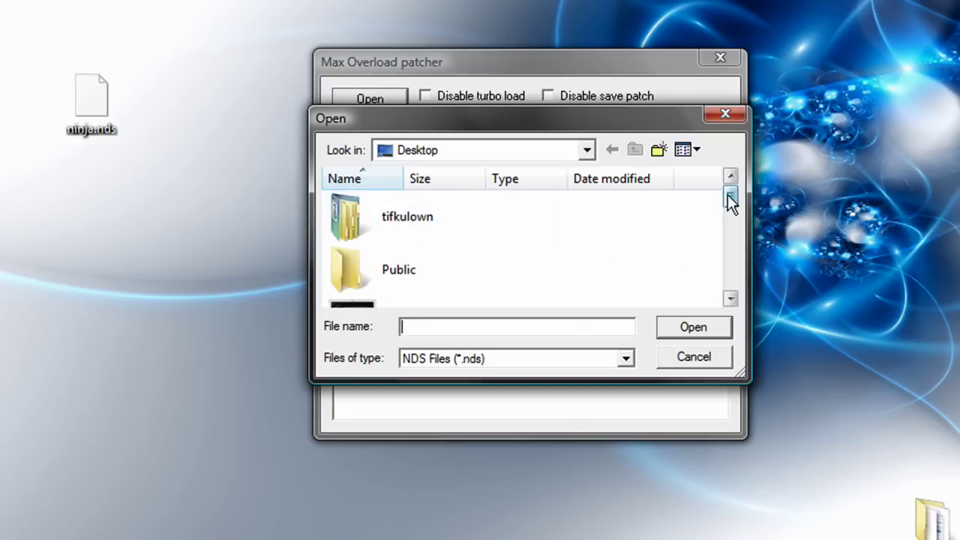
drag(727, 194, 753, 301)
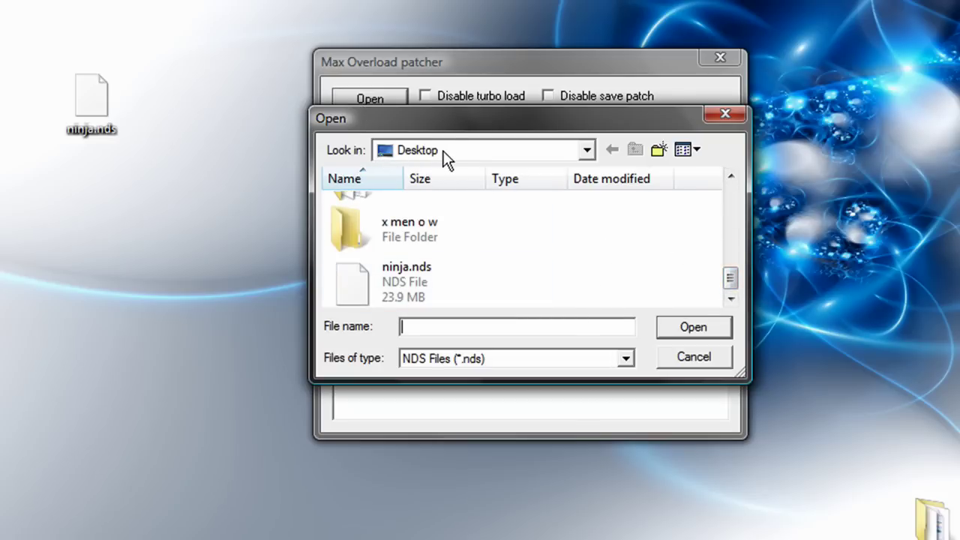
click(379, 284)
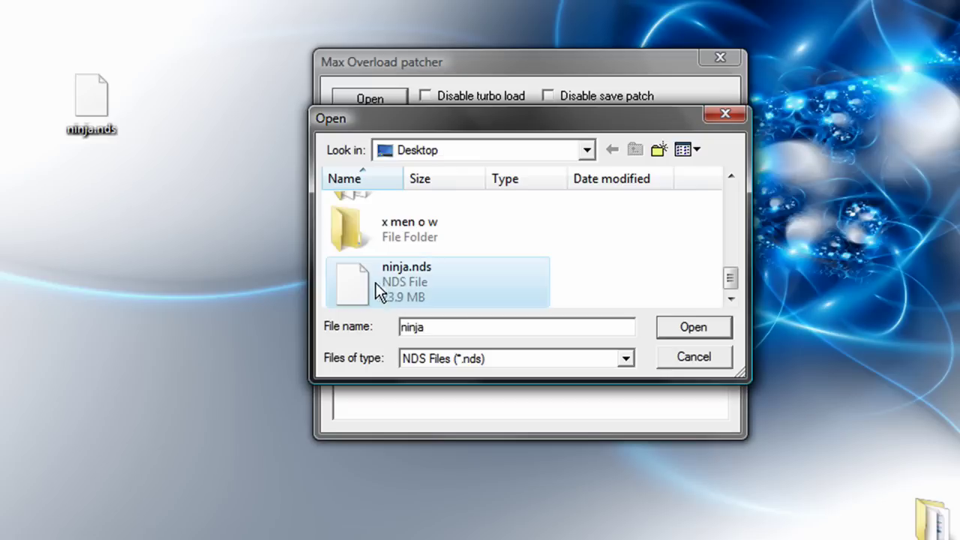
click(694, 329)
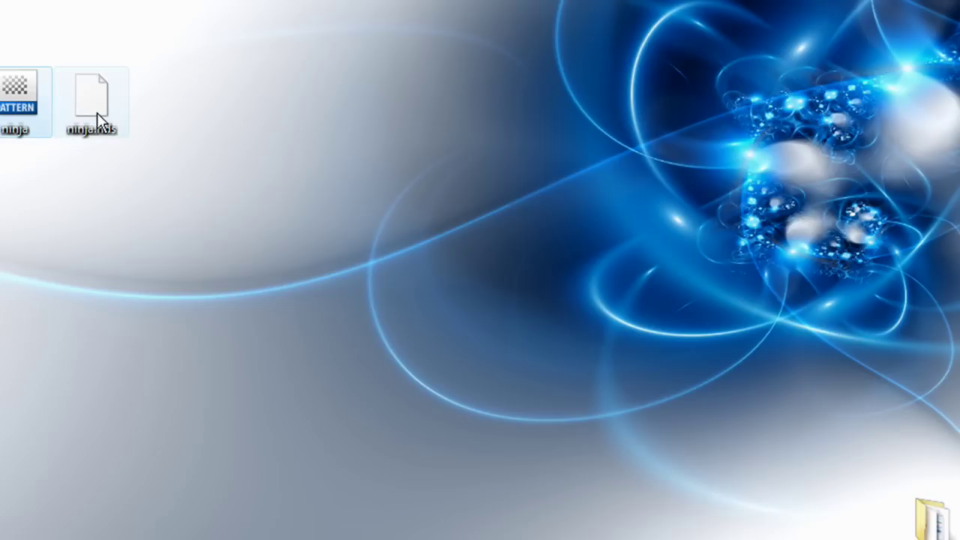
Step: Set ninja.nds apart on the desktop and put the ninja pattern file out of the way in the desktop's corner
drag(96, 112, 386, 106)
click(31, 122)
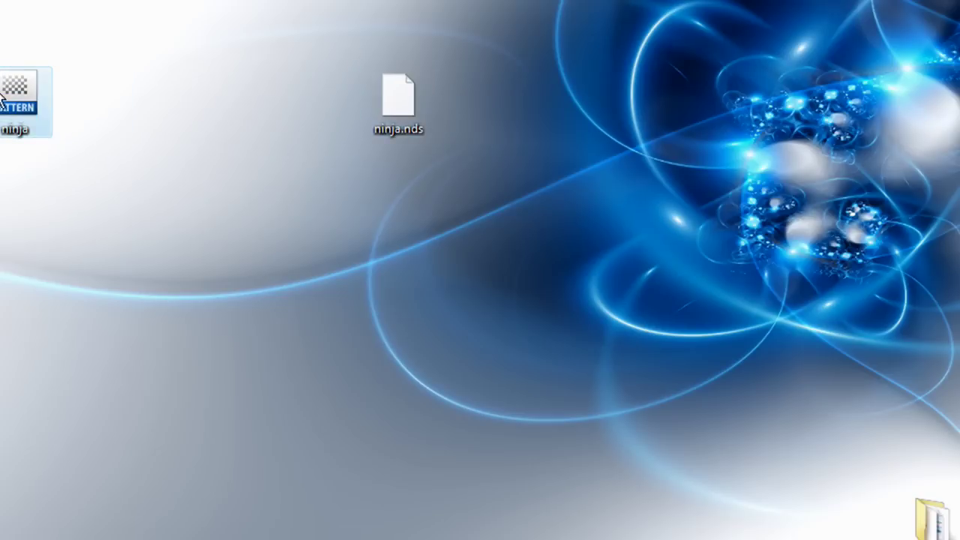
key(Delete)
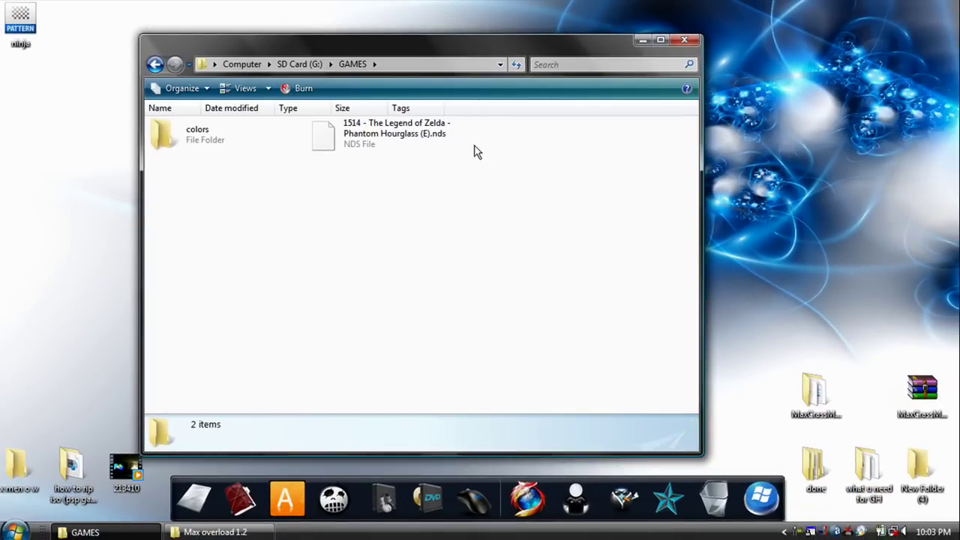
Step: Copy ninja.nds from the desktop into the GAMES folder on SD Card (G:) and close the folder window
drag(467, 50, 520, 150)
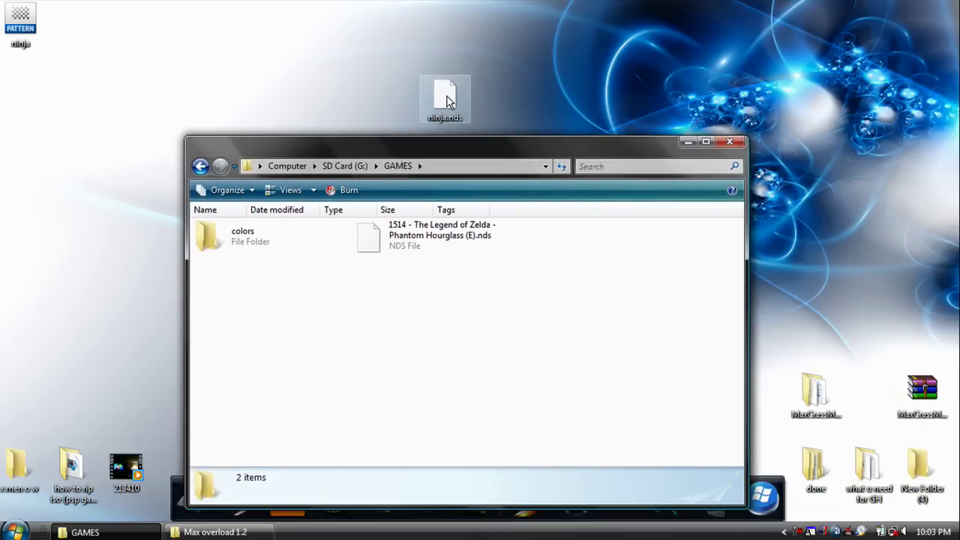
drag(447, 101, 558, 219)
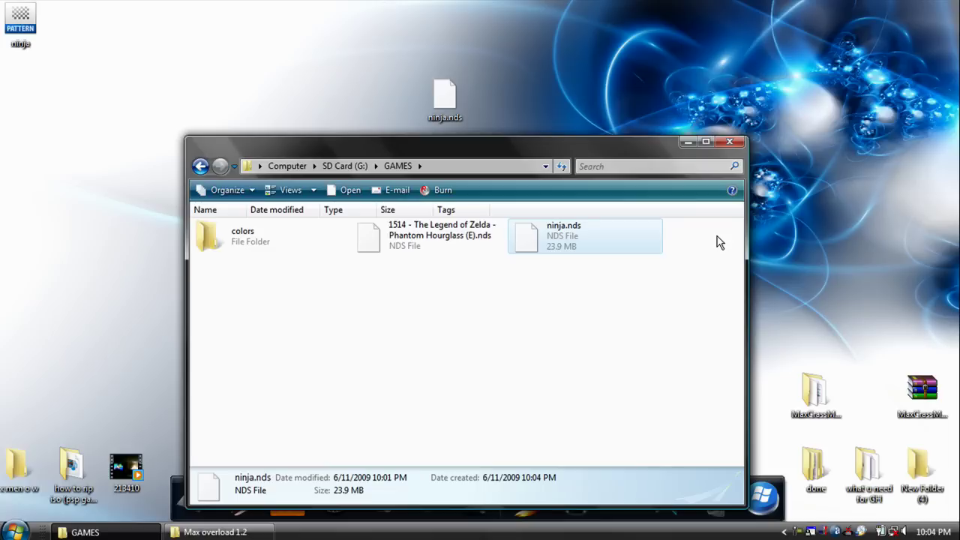
click(731, 145)
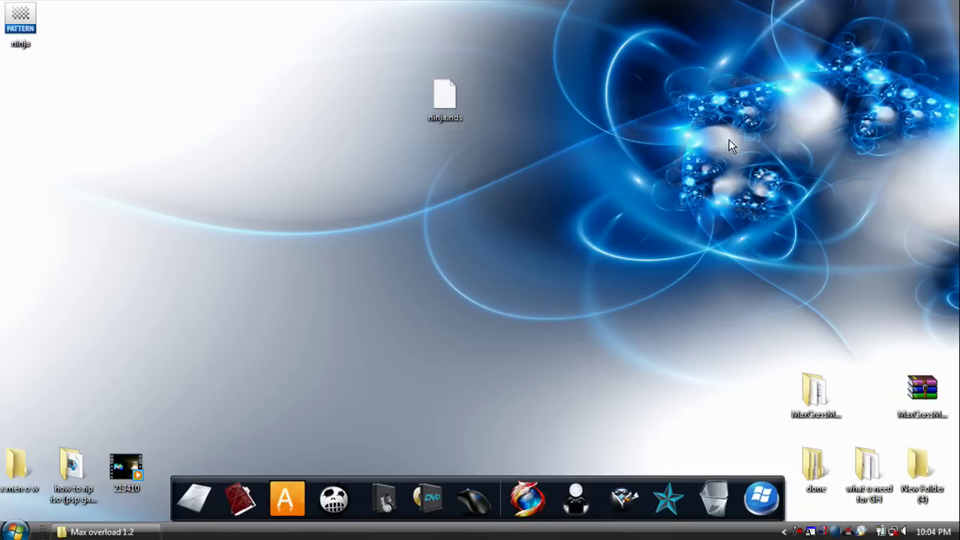